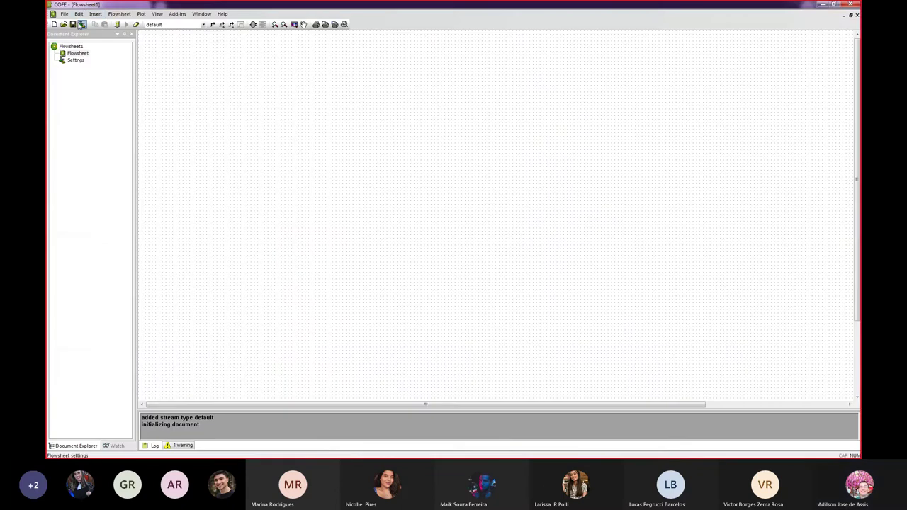
- Create a new TEA property package named "extracao LL" with the UNIFAC VLE model set
left_click(544, 174)
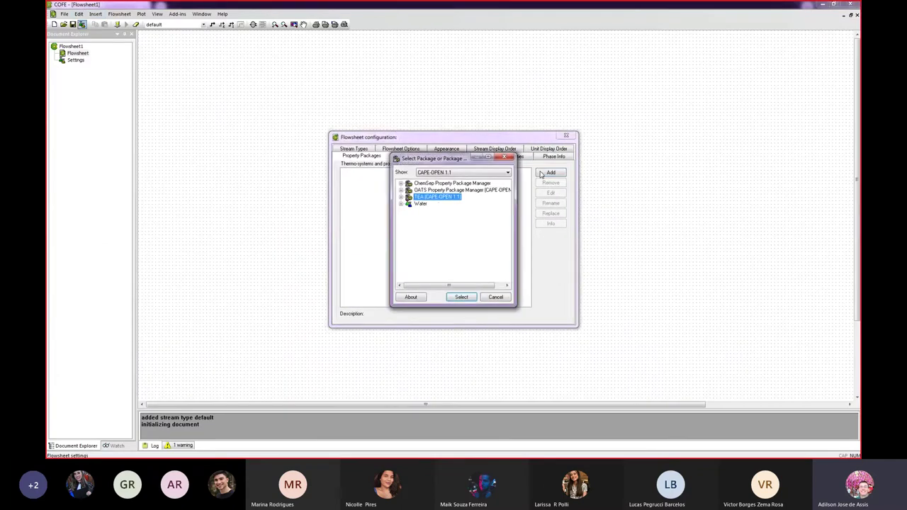
left_click(460, 297)
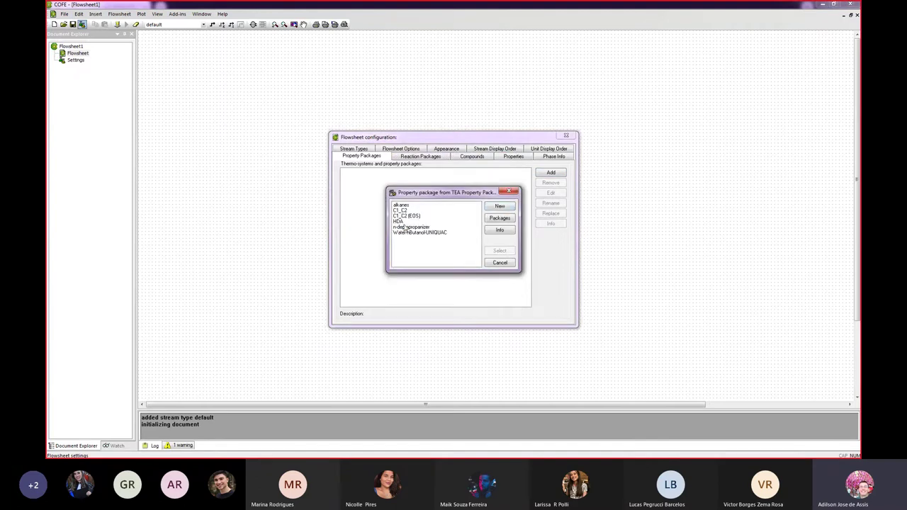
left_click(500, 207)
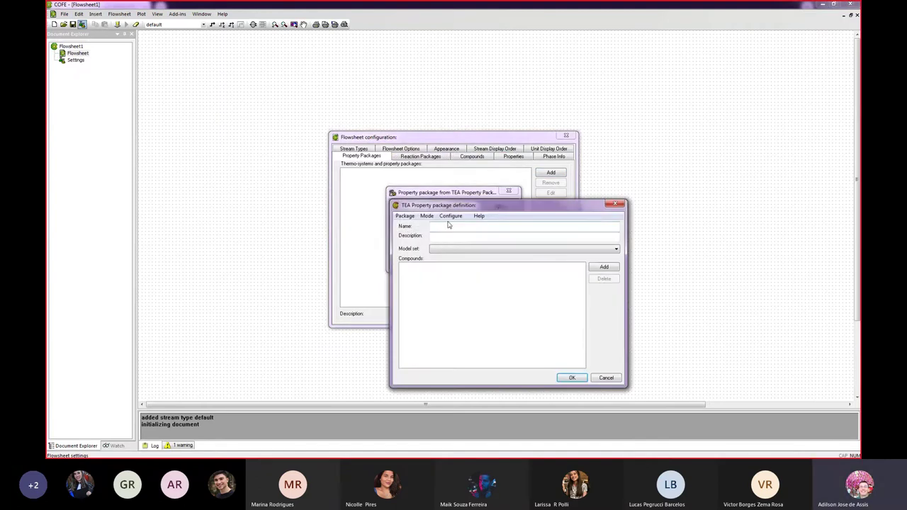
left_click(448, 226)
type("extracao LL")
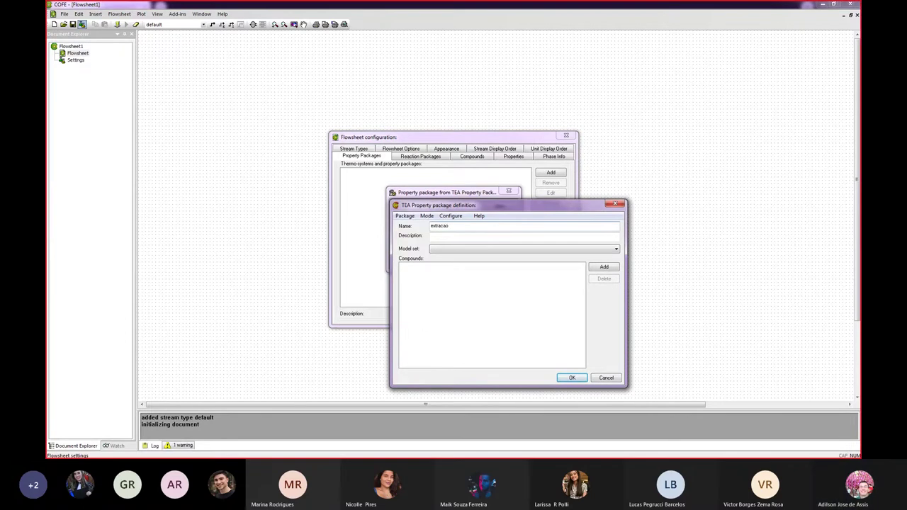
left_click(458, 249)
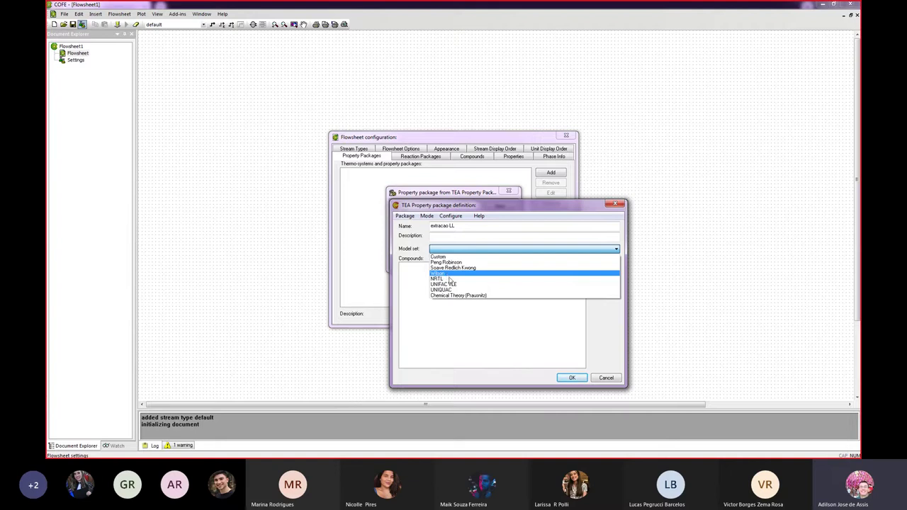
left_click(454, 285)
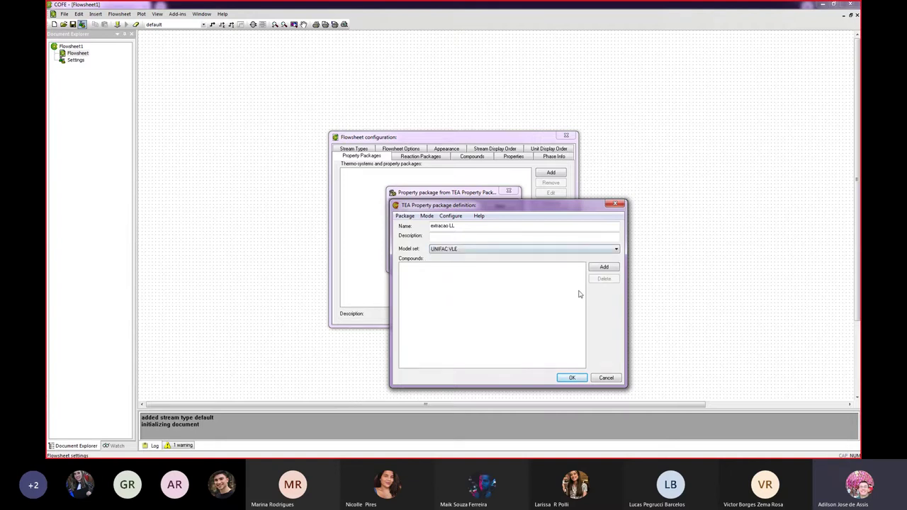
- Add Acetic acid to the property package's compounds, filtering the compound database by "acetic acid"
left_click(604, 267)
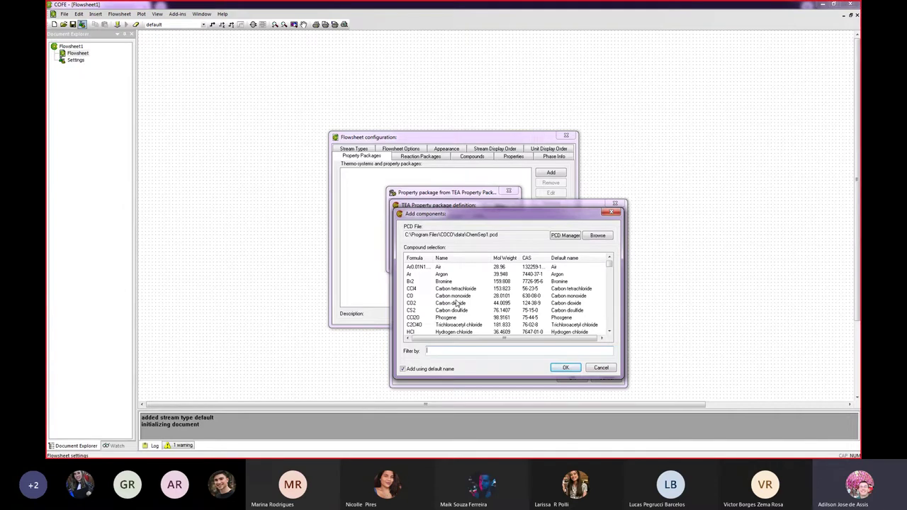
type("acetic")
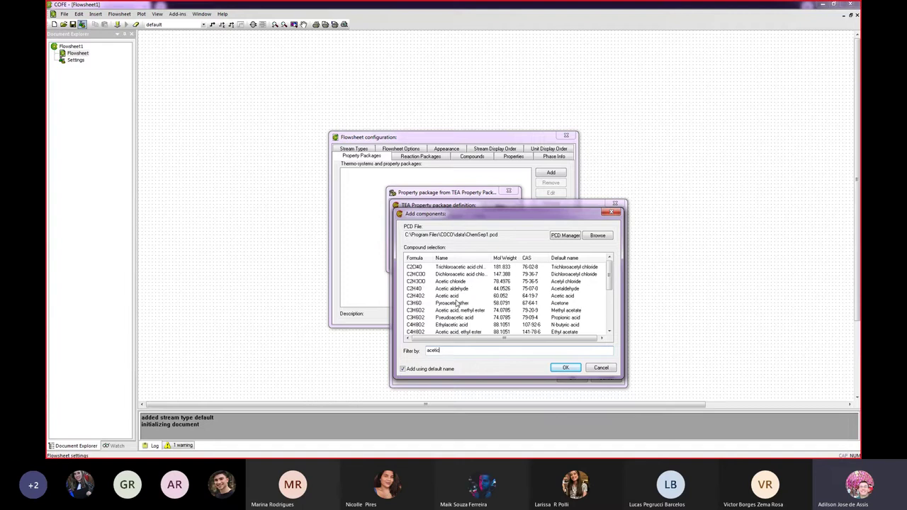
type(" acid")
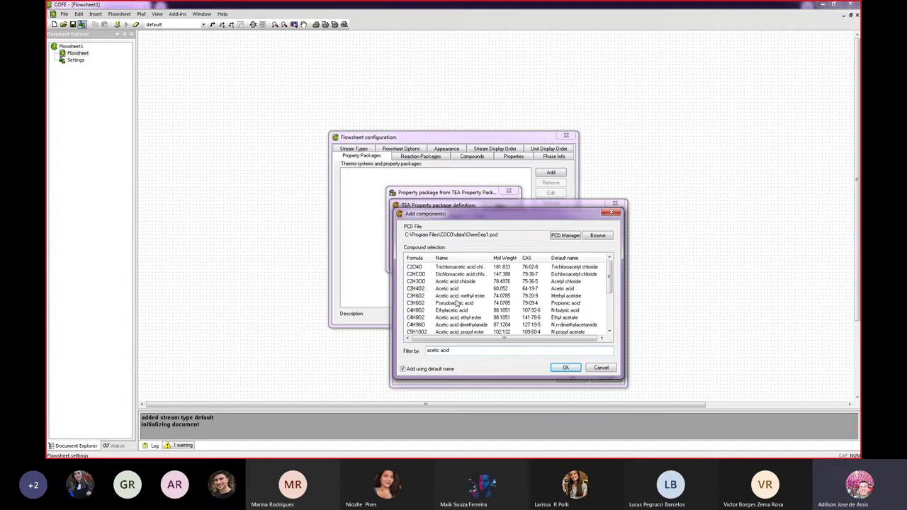
double_click(416, 289)
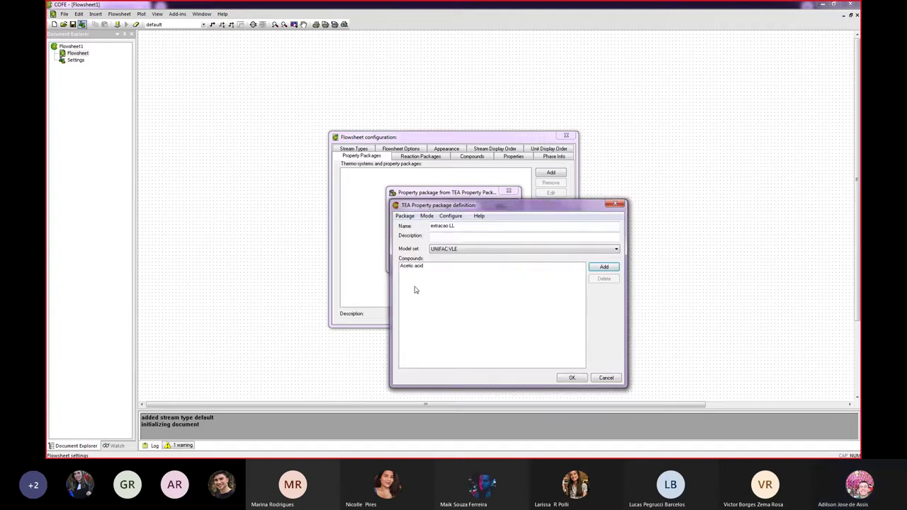
- Add Ethyl acetate to the property package's compounds, filtering the compound database by its name
left_click(606, 268)
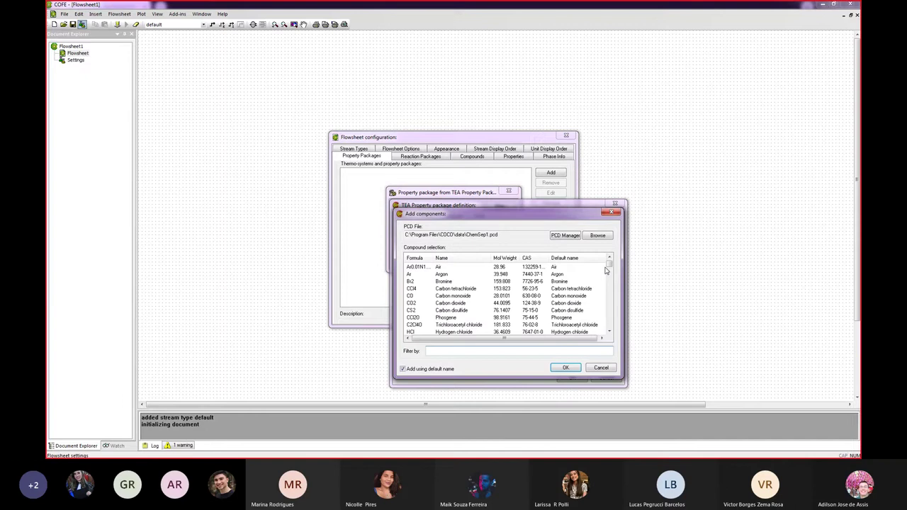
type("eth")
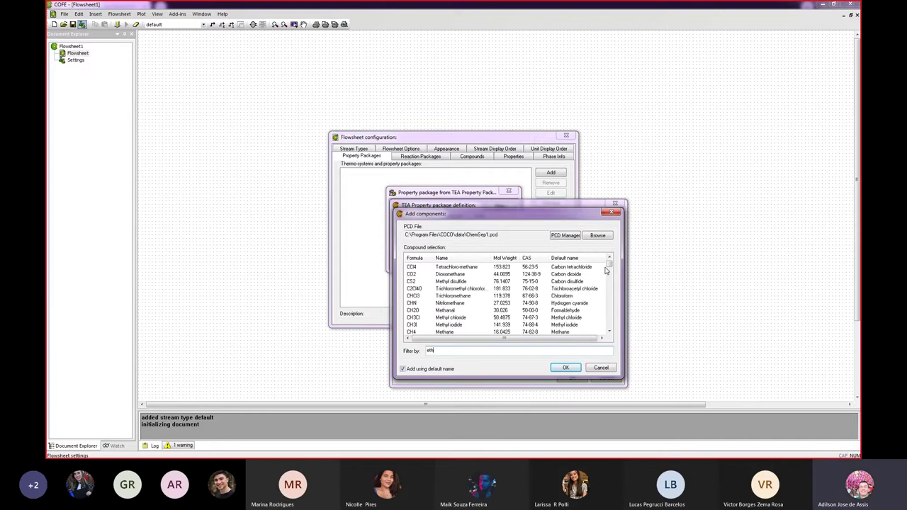
type("yl")
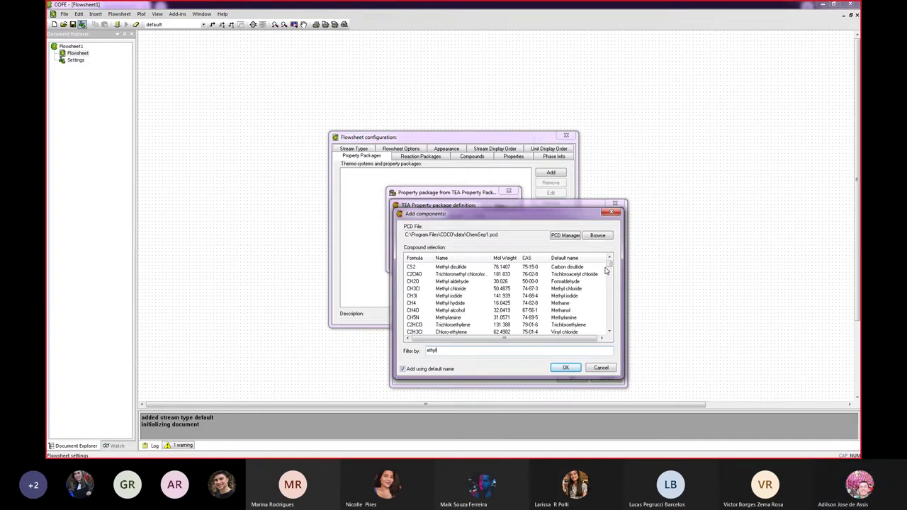
key("BackSpace")
type("l acet")
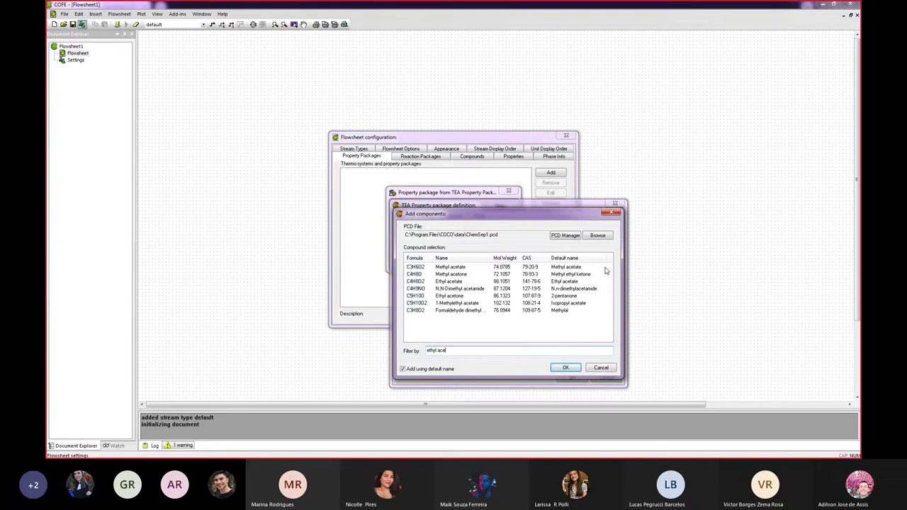
double_click(419, 282)
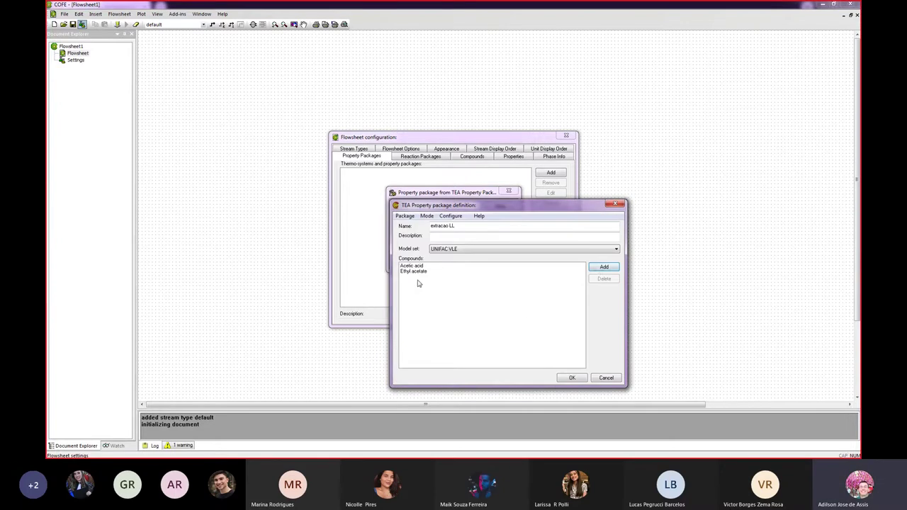
- Add Water to the property package's compounds and try to accept the package definition
left_click(600, 267)
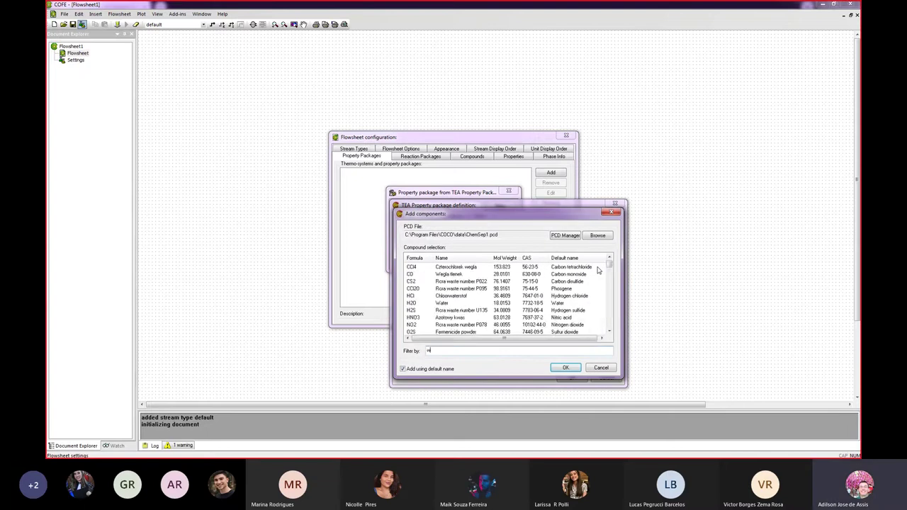
type("water")
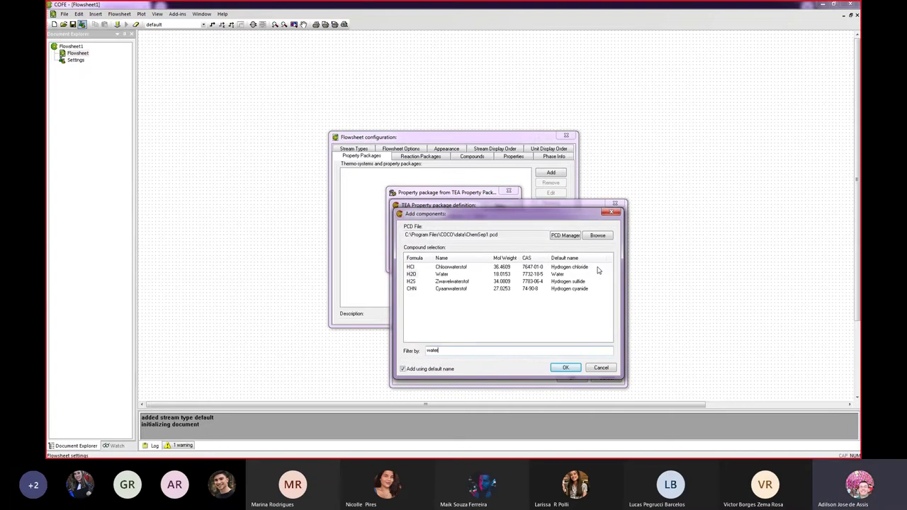
double_click(411, 275)
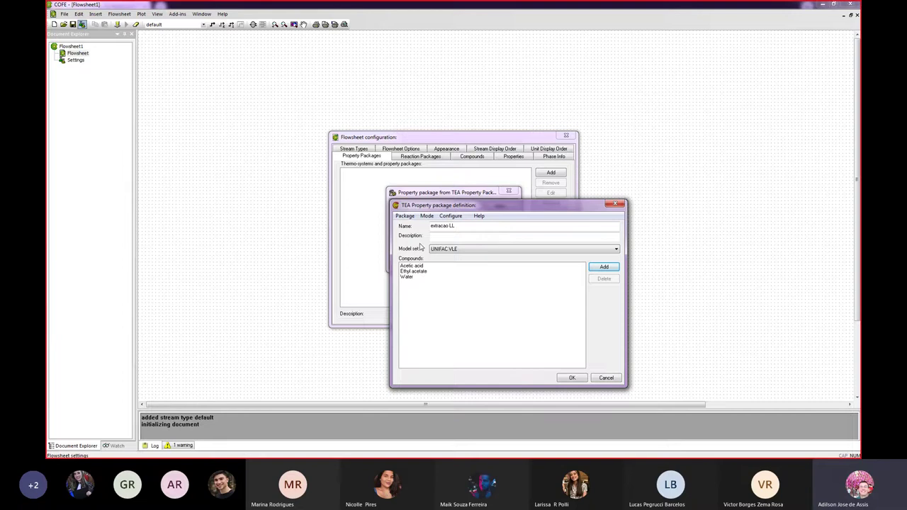
left_click(572, 378)
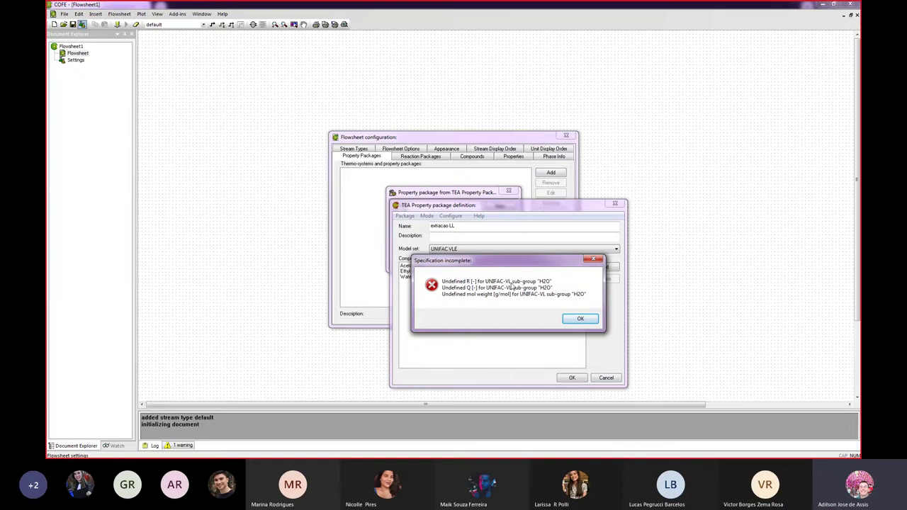
left_click(580, 319)
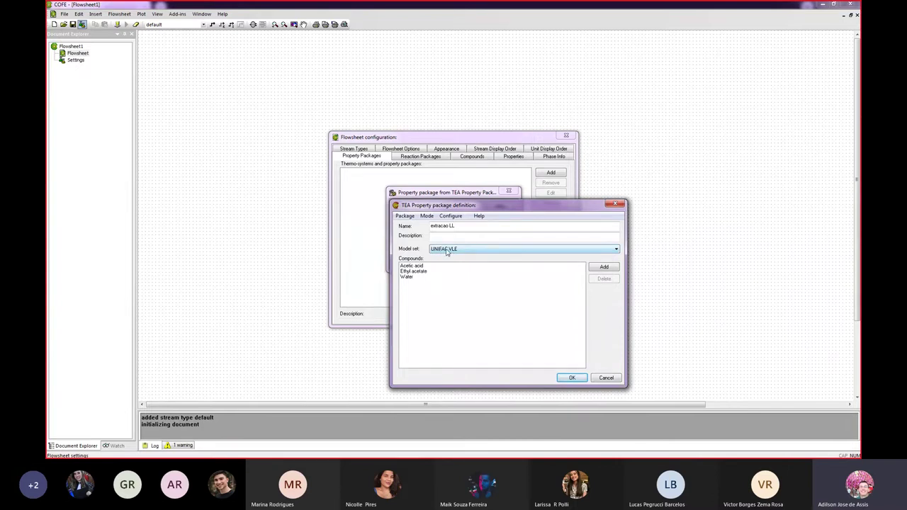
- Change the property package's model set to UNIQUAC, accepting the reset of all calculation methods
left_click(447, 252)
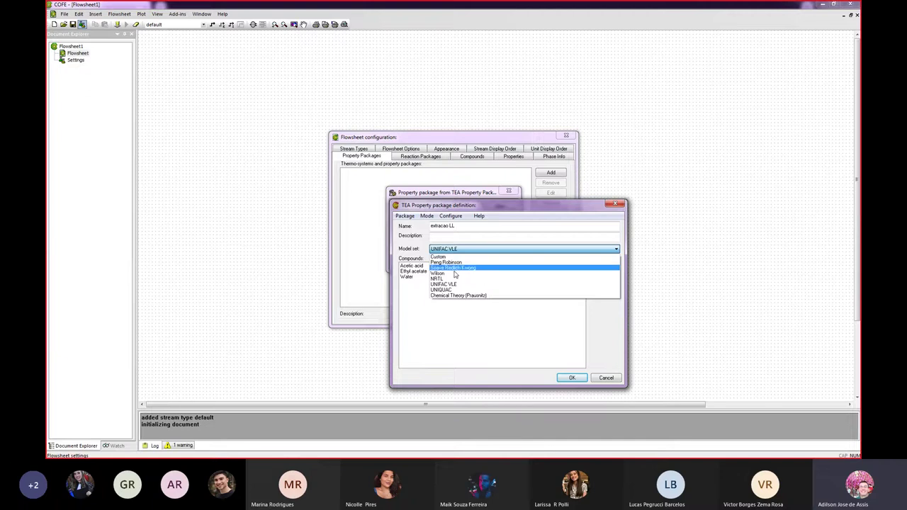
left_click(451, 292)
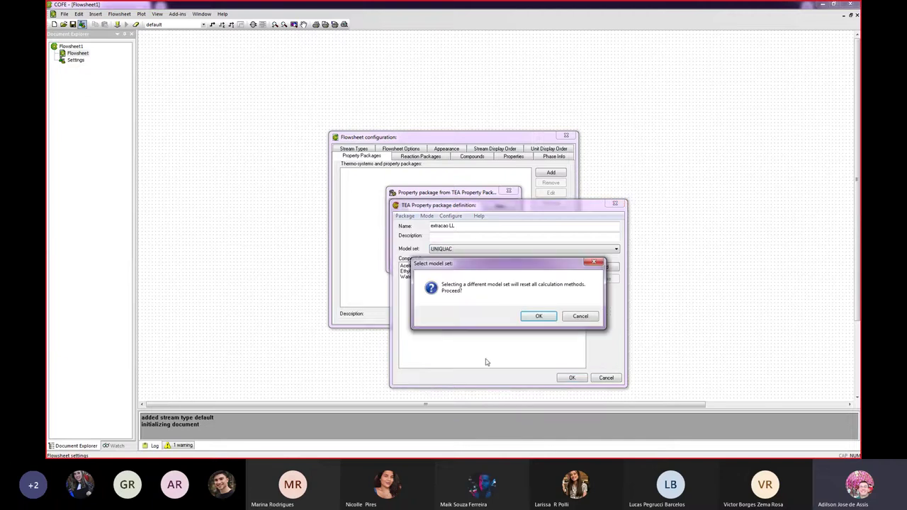
left_click(539, 317)
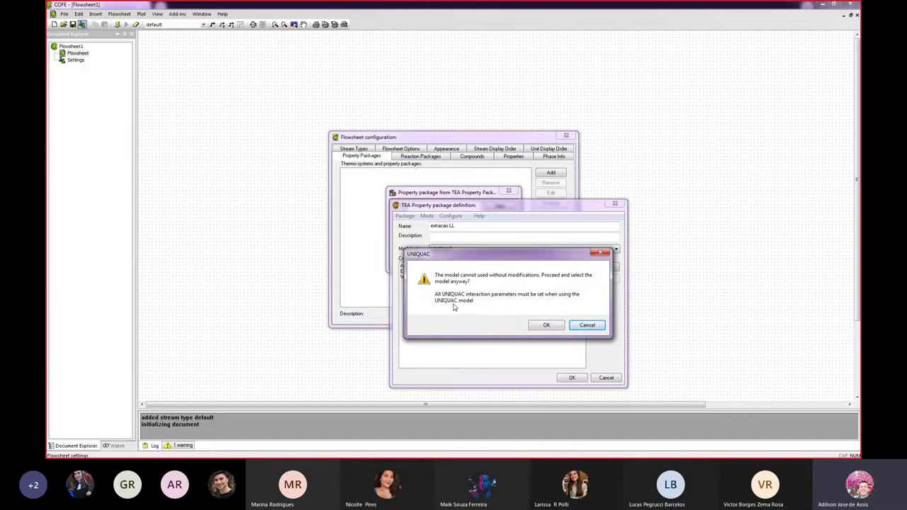
left_click(542, 328)
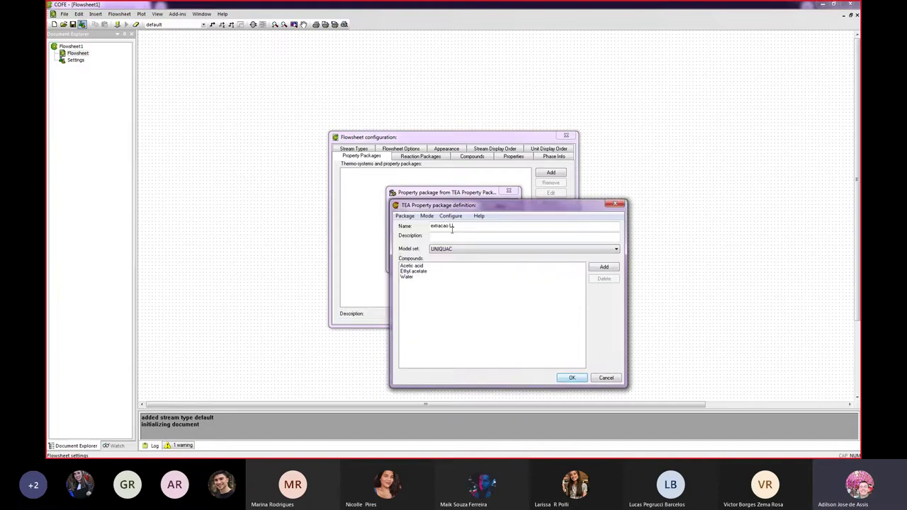
- Show the UNIQUAC interaction parameter set in advanced mode and try to accept the package definition
left_click(428, 216)
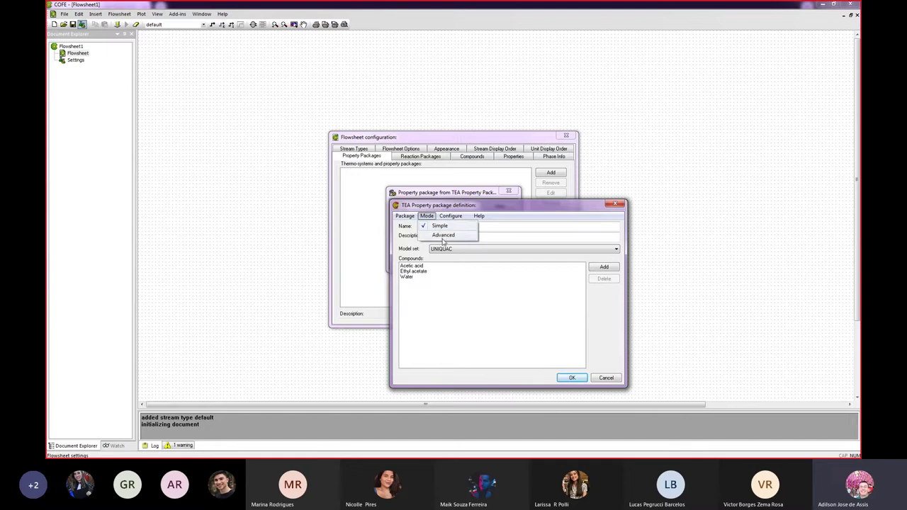
left_click(444, 235)
left_click(445, 227)
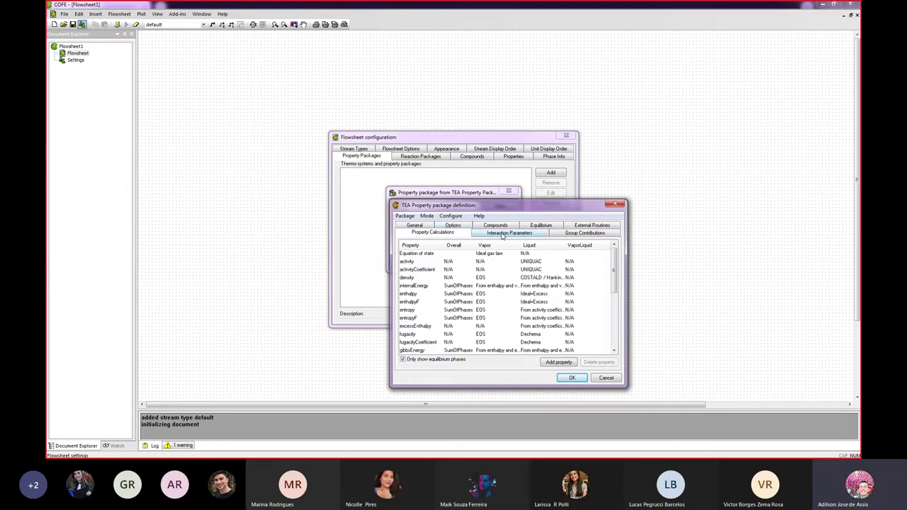
left_click(503, 234)
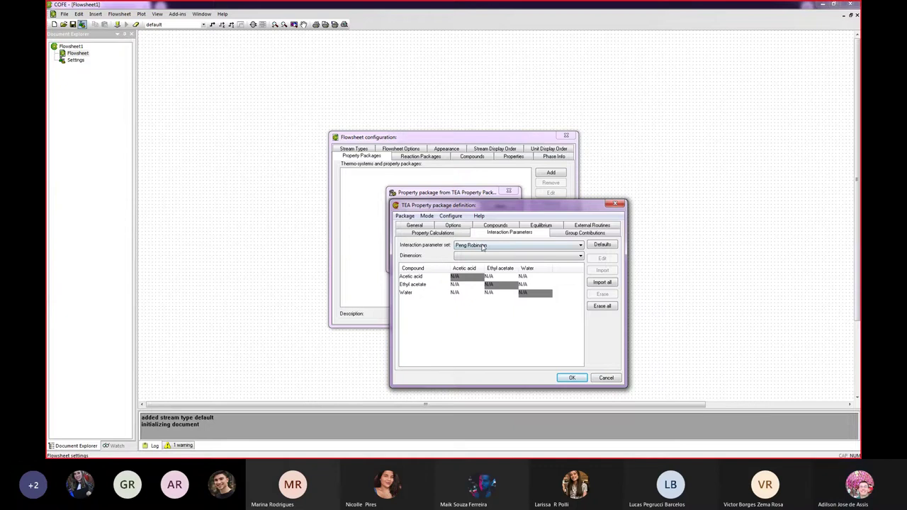
left_click(483, 247)
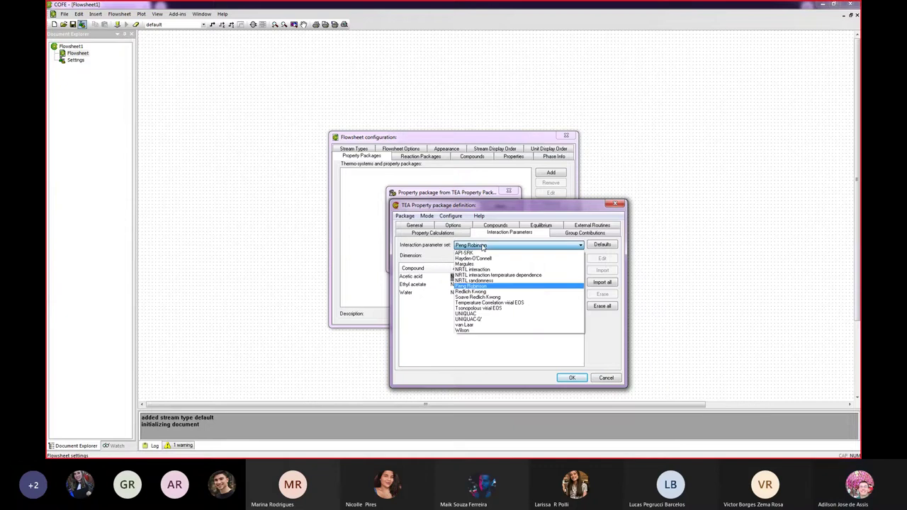
left_click(478, 313)
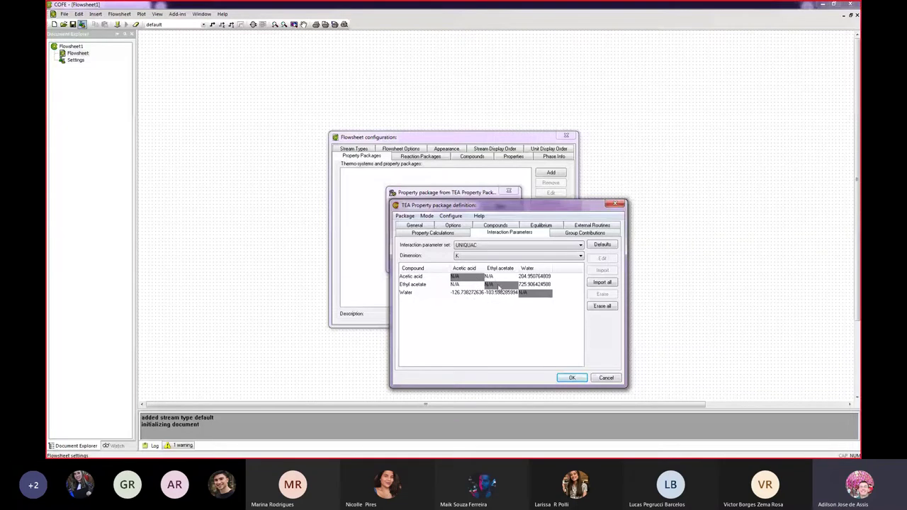
left_click(572, 378)
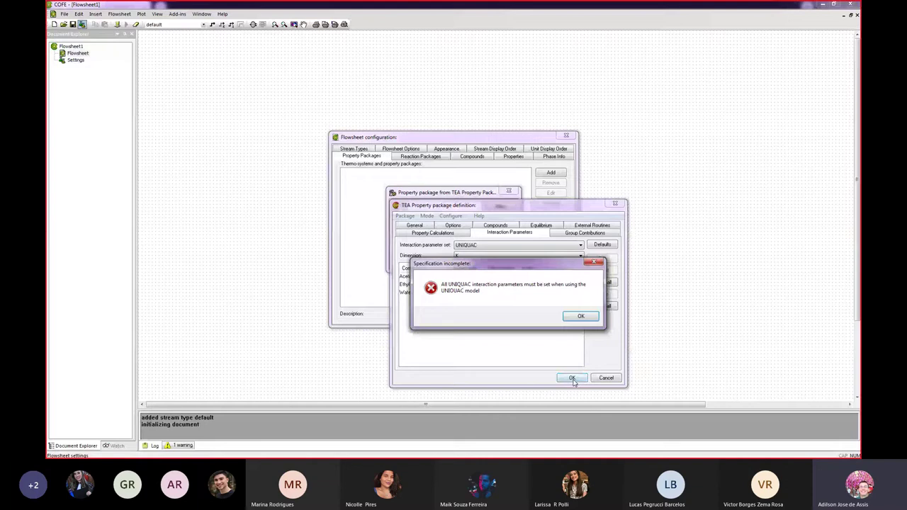
left_click(579, 317)
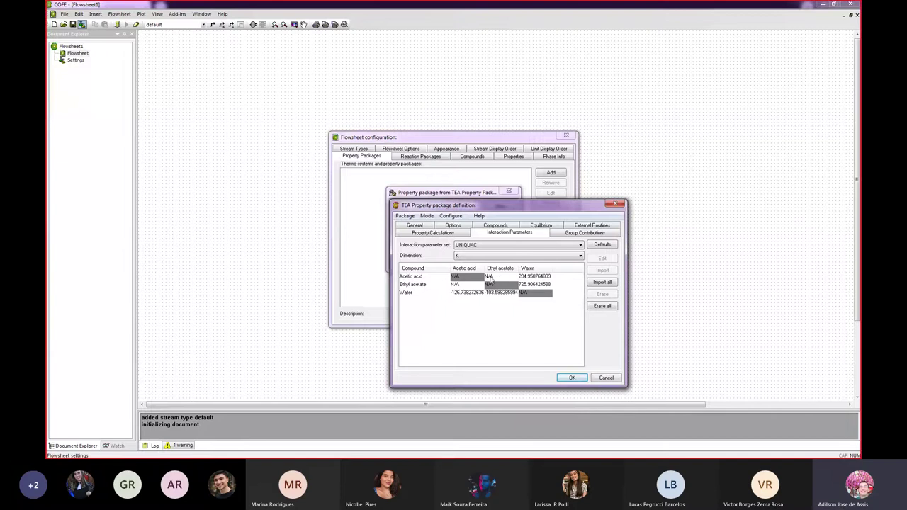
- Set both UNIQUAC interaction parameters between Acetic acid and Ethyl acetate to 0 K
double_click(490, 276)
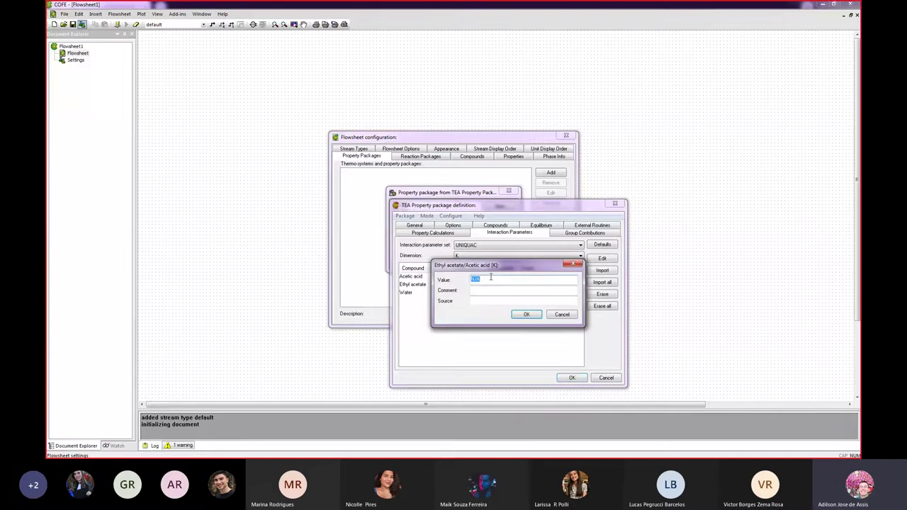
type("0")
left_click(527, 314)
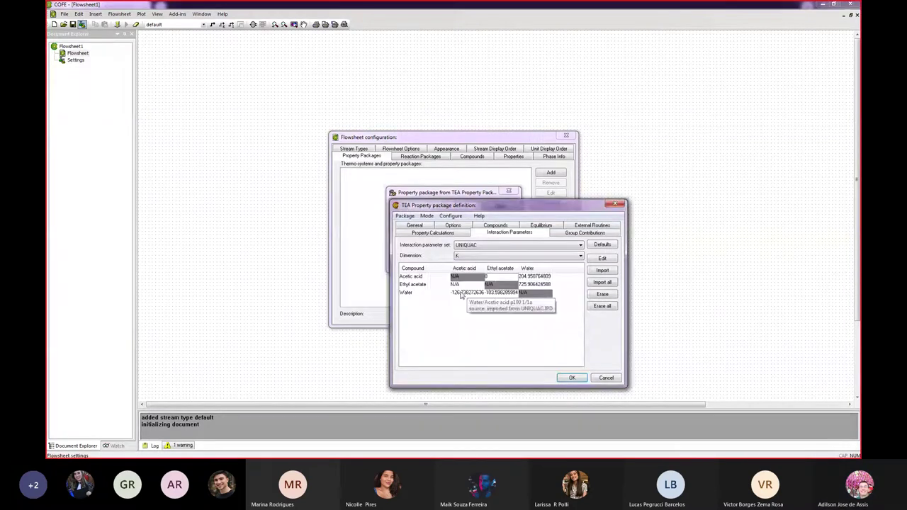
double_click(461, 284)
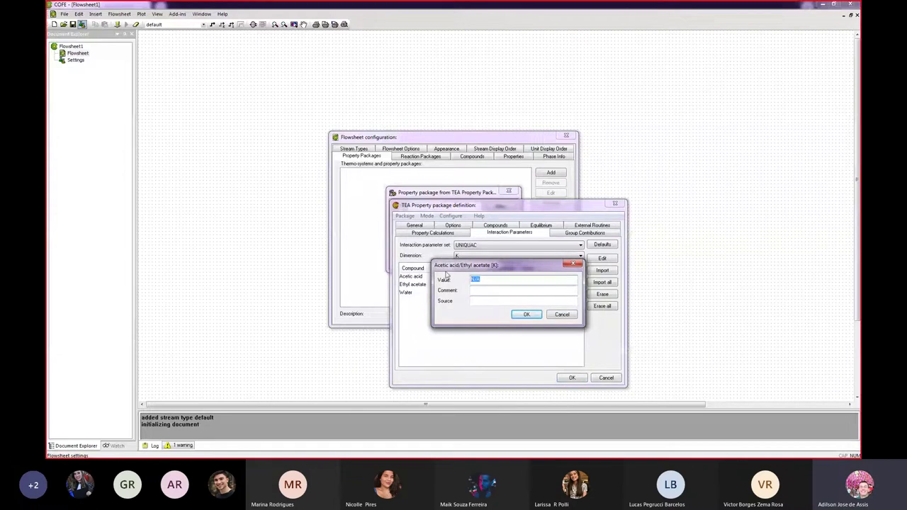
type("0")
left_click(527, 314)
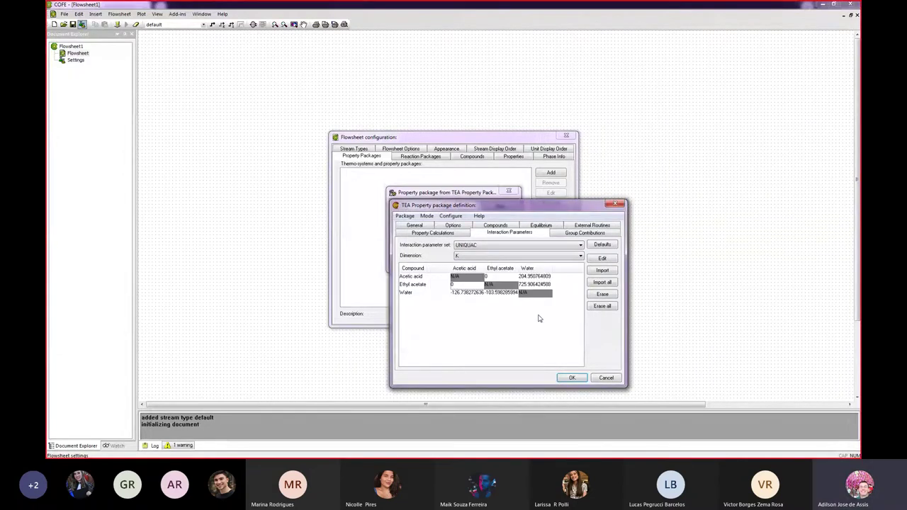
- Accept the property package definition, assign the package to the default stream type and close the flowsheet configuration
left_click(572, 378)
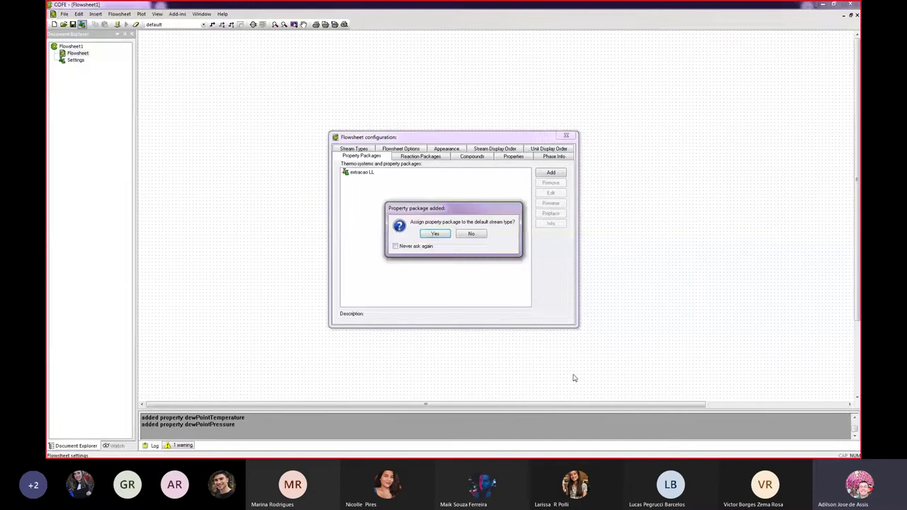
left_click(435, 234)
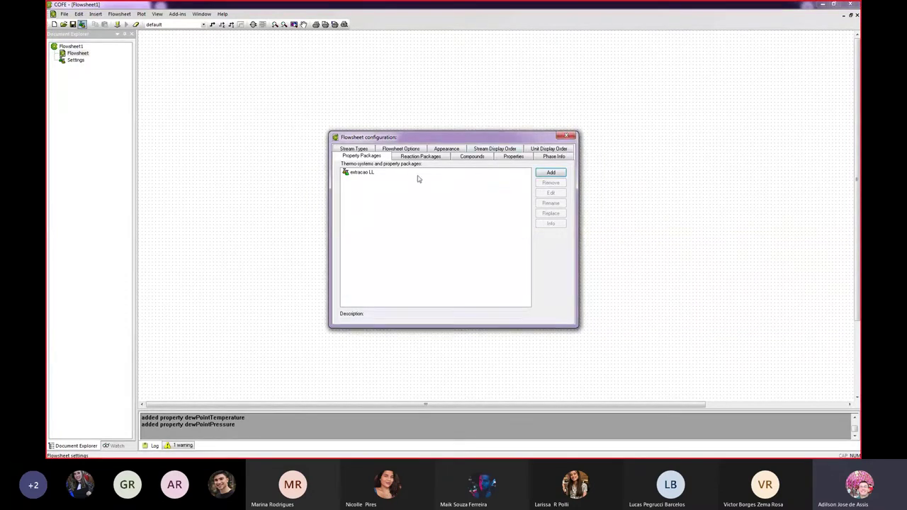
left_click(567, 136)
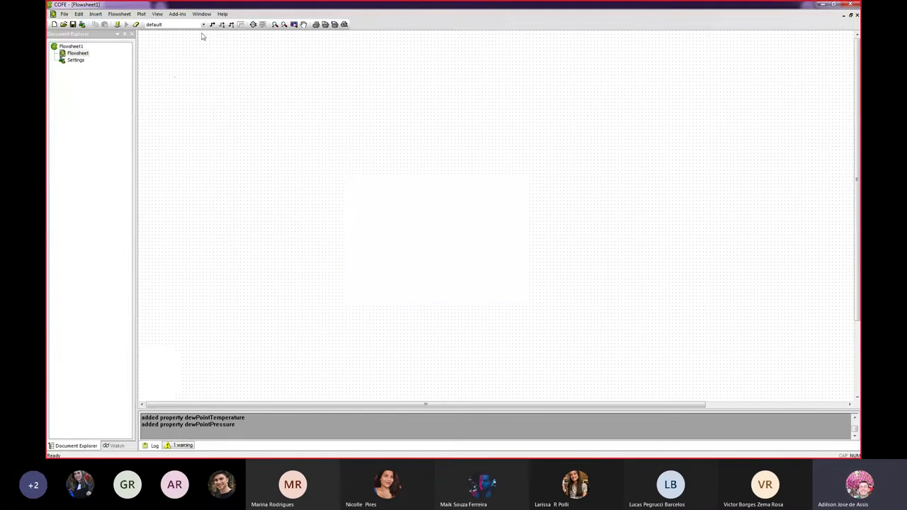
- Insert a horizontal material stream of the default type in the upper-left area of the empty flowsheet
left_click(162, 112)
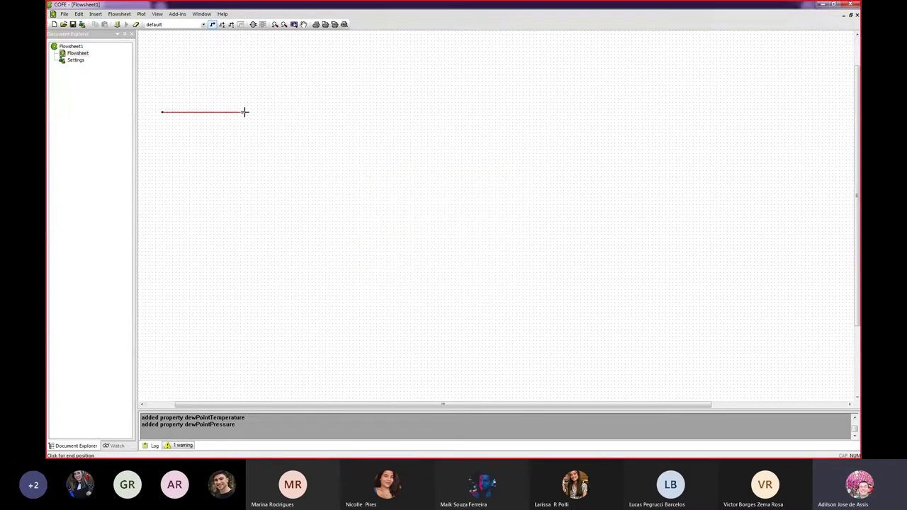
left_click(245, 112)
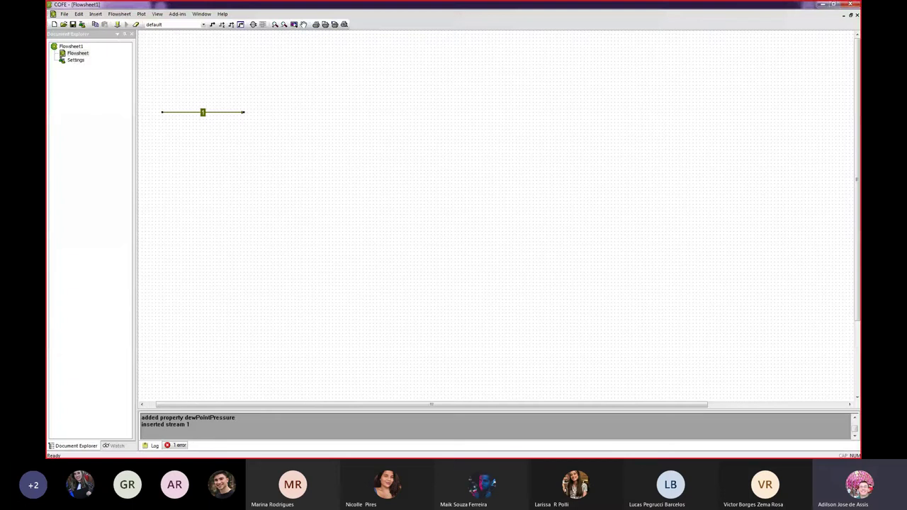
- Switch to the "uniquac q" document in PDF-XChange Editor and show the acetic acid extraction process diagram full screen
key("alt+Tab")
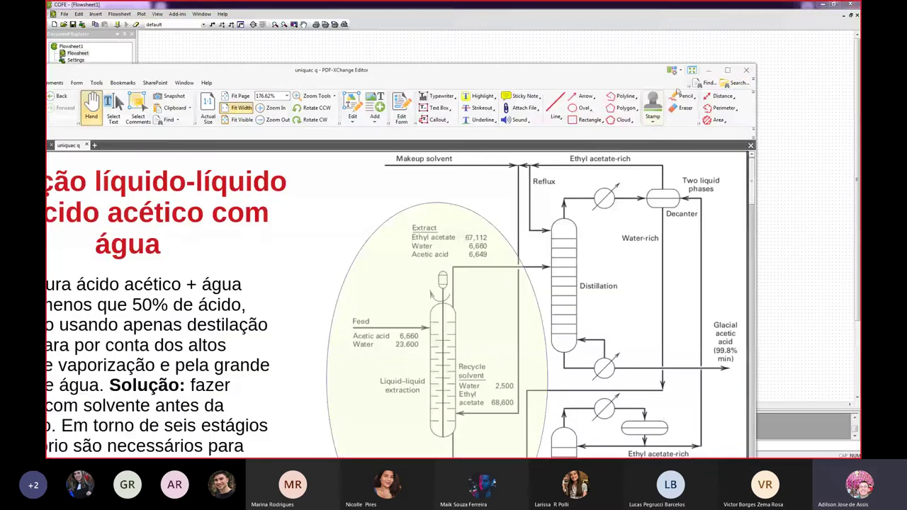
left_click(729, 71)
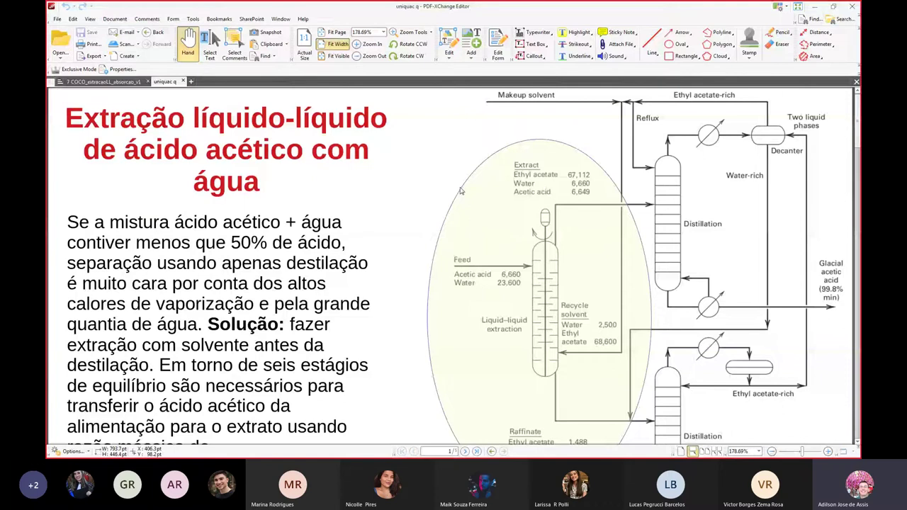
key("F11")
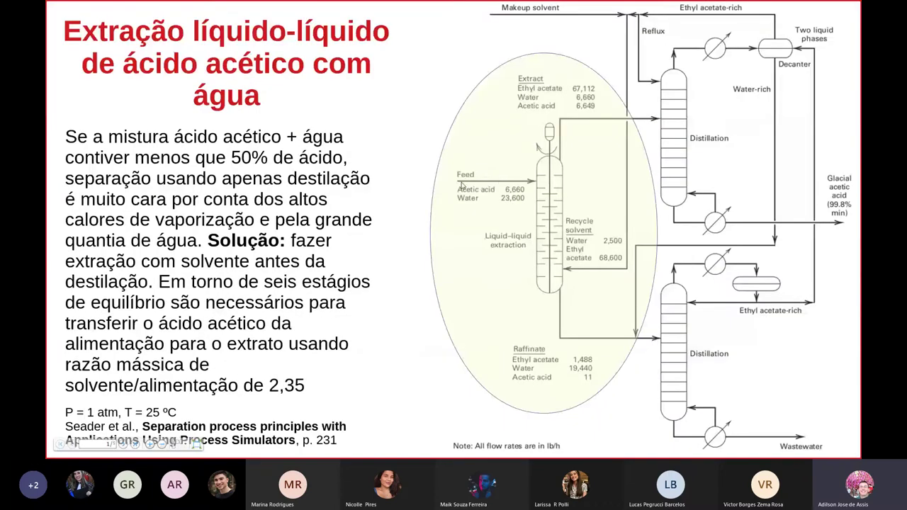